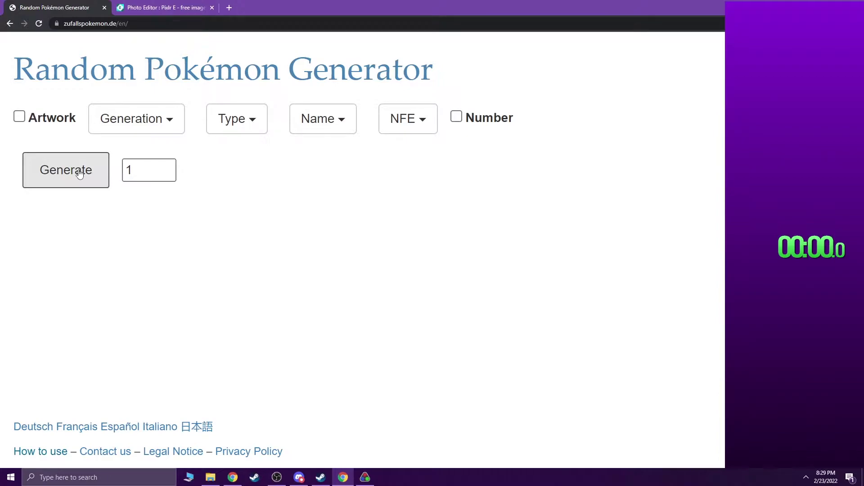
Generate one random Pokémon name with no filters applied and read it.
key(shift+Tab)
click(61, 181)
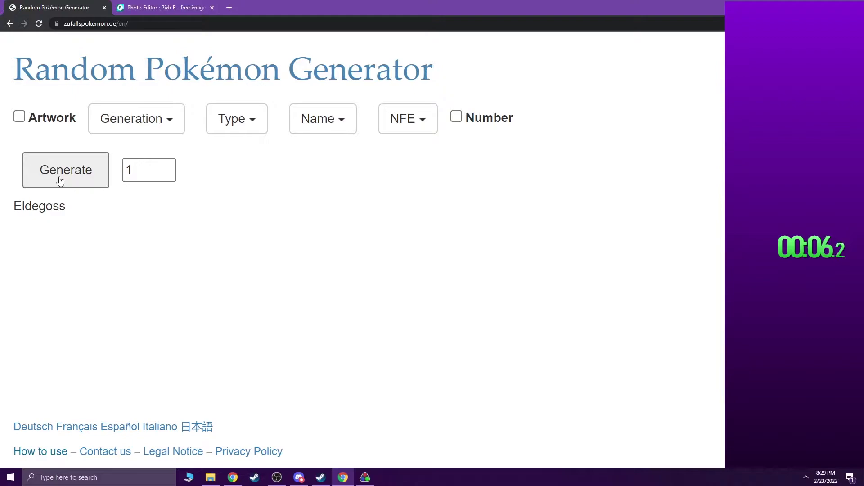
click(60, 181)
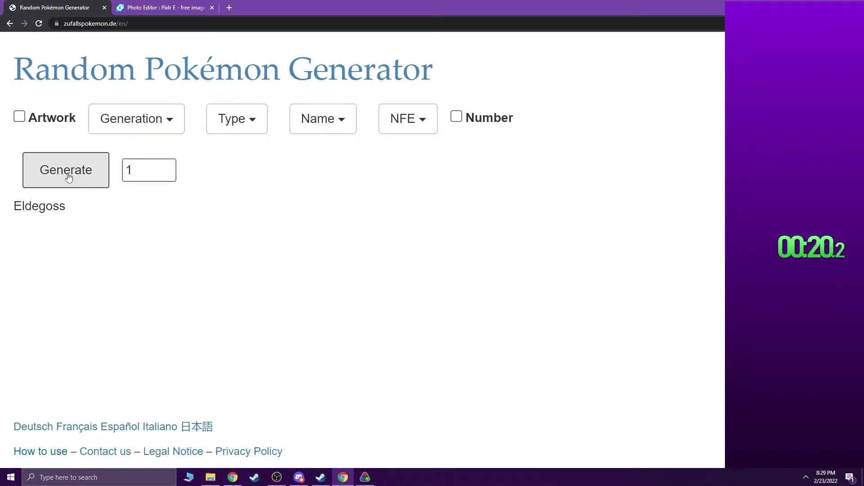
drag(16, 207, 40, 208)
click(71, 214)
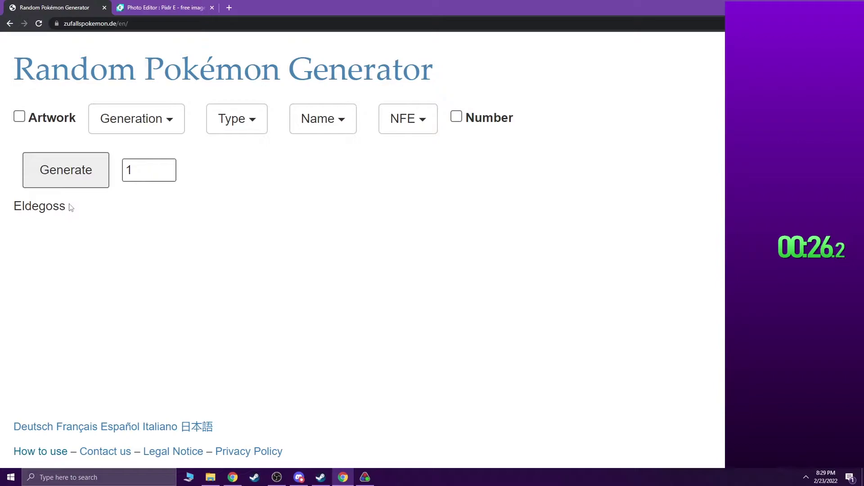
drag(53, 202, 49, 208)
click(64, 228)
Switch to Pixlr E and set up the Pen tool with the Plain variant and black as foreground colour, rechecking the generated name.
click(161, 8)
click(11, 187)
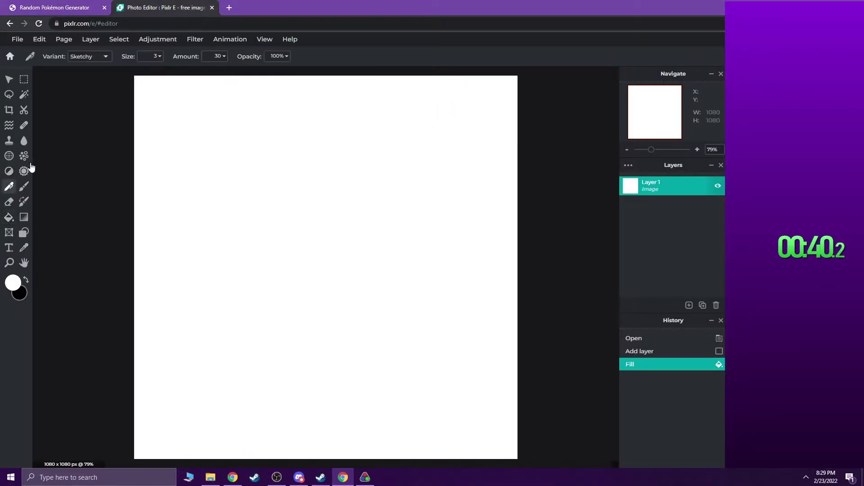
click(90, 56)
click(87, 68)
click(25, 279)
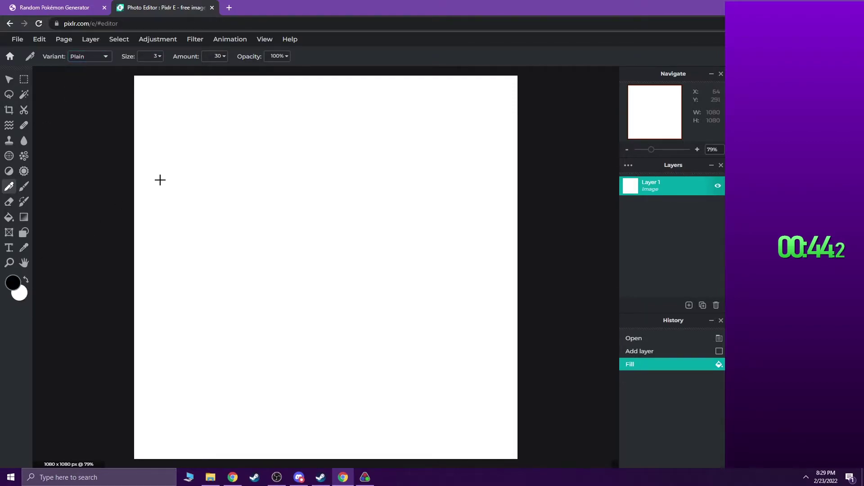
click(83, 4)
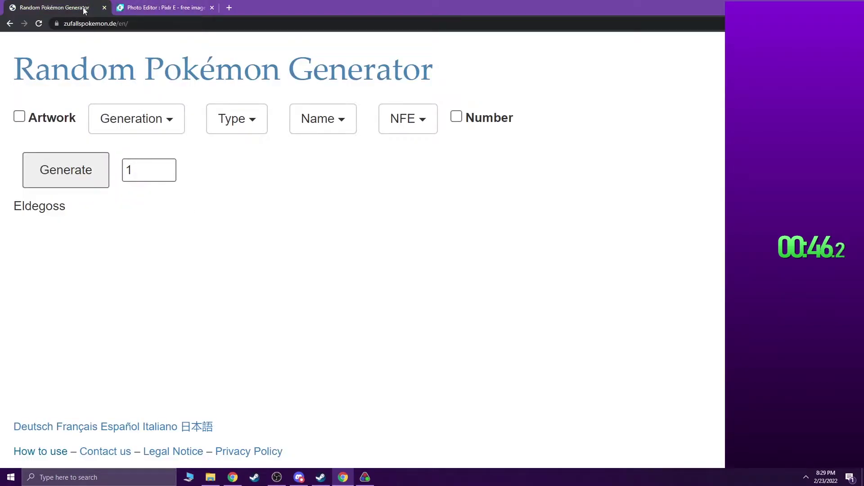
click(134, 5)
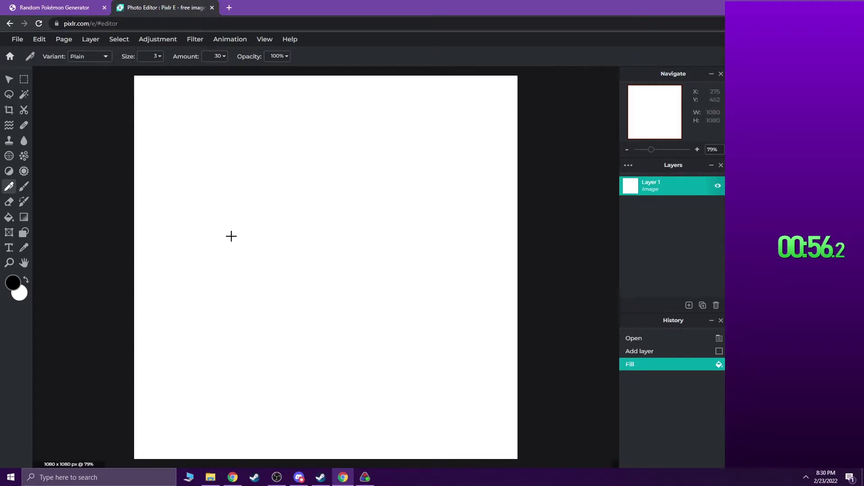
Draw a creature's outline with a palm-tree top, two leaf-tipped arms and dangling legs, and separate leaves, trunk and head with short lines.
mouse_move(230, 240)
mouse_down()
mouse_move(225, 329)
mouse_move(231, 350)
mouse_move(239, 355)
mouse_move(250, 296)
mouse_move(247, 360)
mouse_move(260, 337)
mouse_move(271, 283)
mouse_move(271, 358)
mouse_move(283, 356)
mouse_move(298, 282)
mouse_move(307, 296)
mouse_move(300, 367)
mouse_move(315, 369)
mouse_move(330, 280)
mouse_move(331, 371)
mouse_move(343, 366)
mouse_move(366, 265)
mouse_move(394, 266)
mouse_move(400, 289)
mouse_move(381, 301)
mouse_move(393, 301)
mouse_move(394, 320)
mouse_move(402, 304)
mouse_move(384, 298)
mouse_move(410, 309)
mouse_move(414, 292)
mouse_move(402, 256)
mouse_move(368, 245)
mouse_move(349, 199)
mouse_move(322, 190)
mouse_move(323, 166)
mouse_move(345, 161)
mouse_move(352, 188)
mouse_move(350, 168)
mouse_move(332, 149)
mouse_move(357, 140)
mouse_move(392, 151)
mouse_move(330, 135)
mouse_move(359, 129)
mouse_move(352, 119)
mouse_move(314, 130)
mouse_move(261, 111)
mouse_move(291, 124)
mouse_move(246, 123)
mouse_move(287, 131)
mouse_move(243, 139)
mouse_move(291, 138)
mouse_move(308, 170)
mouse_move(302, 190)
mouse_move(225, 214)
mouse_move(216, 192)
mouse_move(247, 179)
mouse_move(239, 169)
mouse_move(248, 167)
mouse_move(210, 153)
mouse_move(201, 168)
mouse_move(203, 209)
mouse_move(230, 238)
mouse_up()
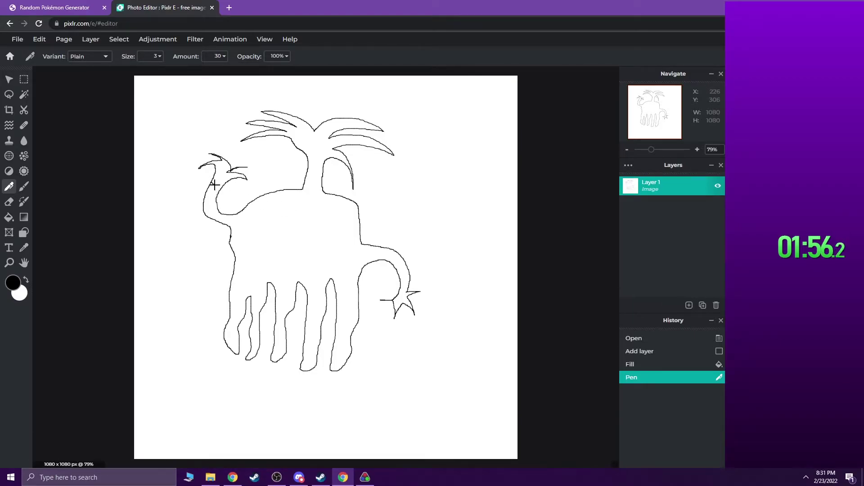
drag(219, 188, 220, 190)
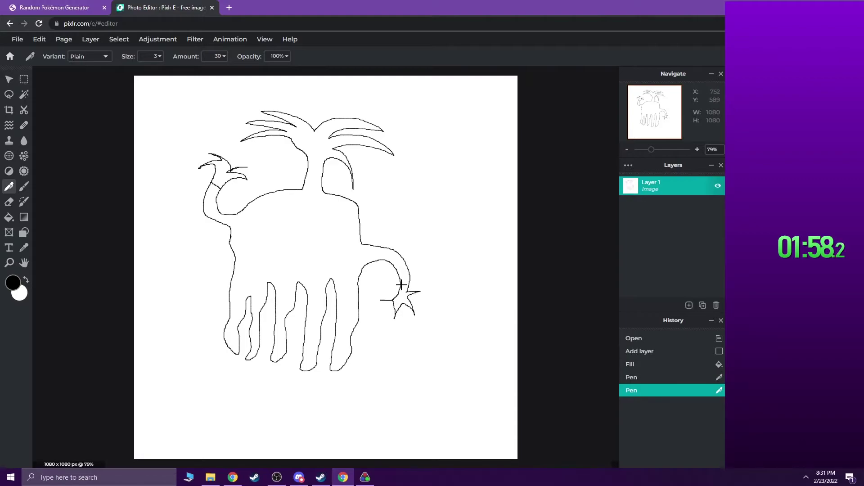
drag(410, 285, 401, 285)
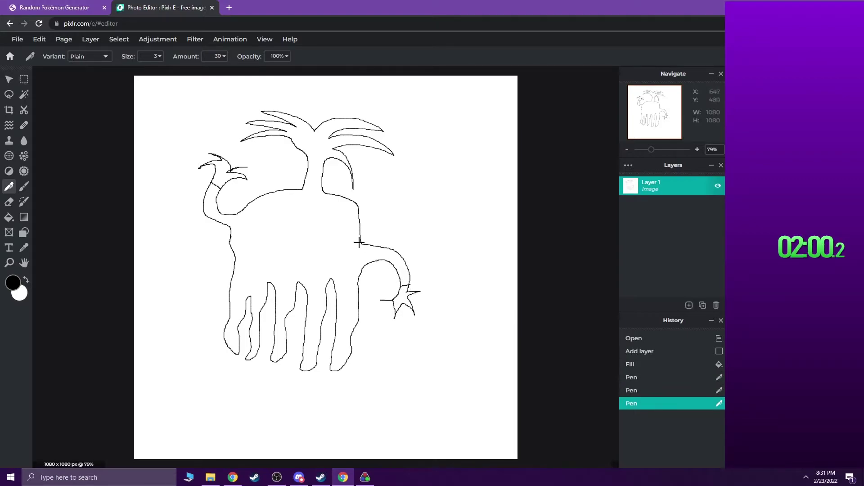
drag(308, 156, 323, 161)
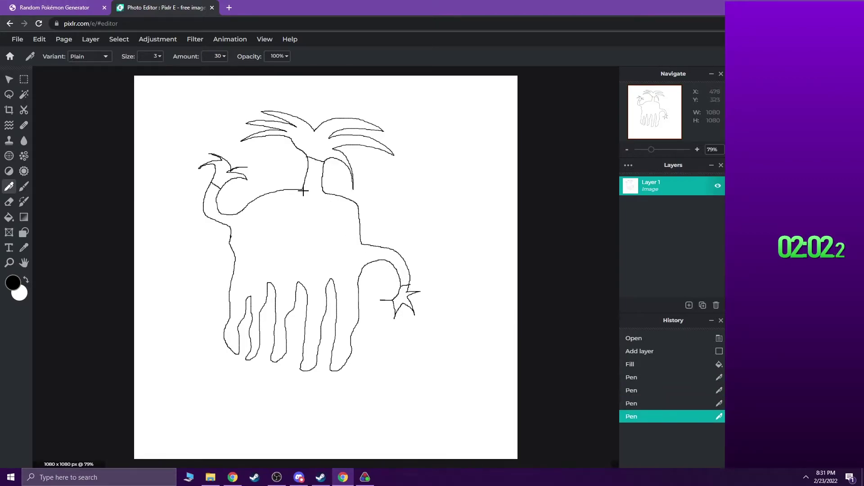
drag(306, 189, 324, 192)
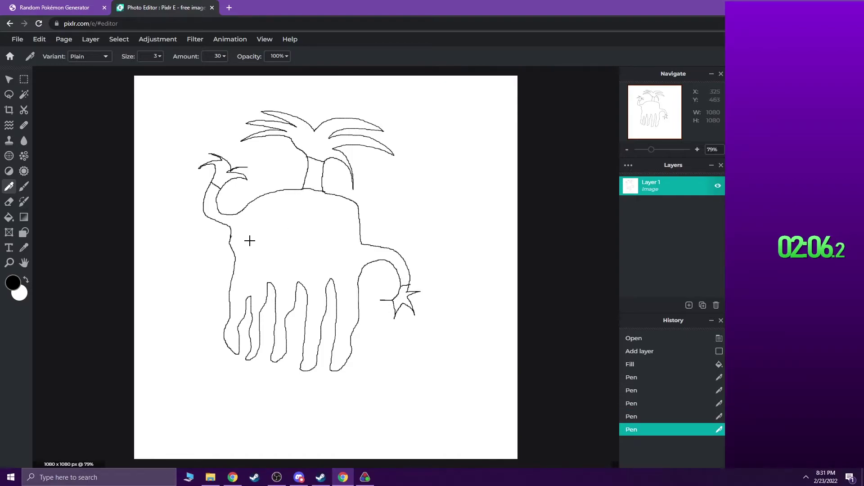
Draw a jagged beard edge and a moustache band across the body, and add two squinting eyes at pen size 9.
mouse_move(228, 245)
mouse_down()
mouse_move(253, 280)
mouse_move(340, 272)
mouse_move(361, 243)
mouse_up()
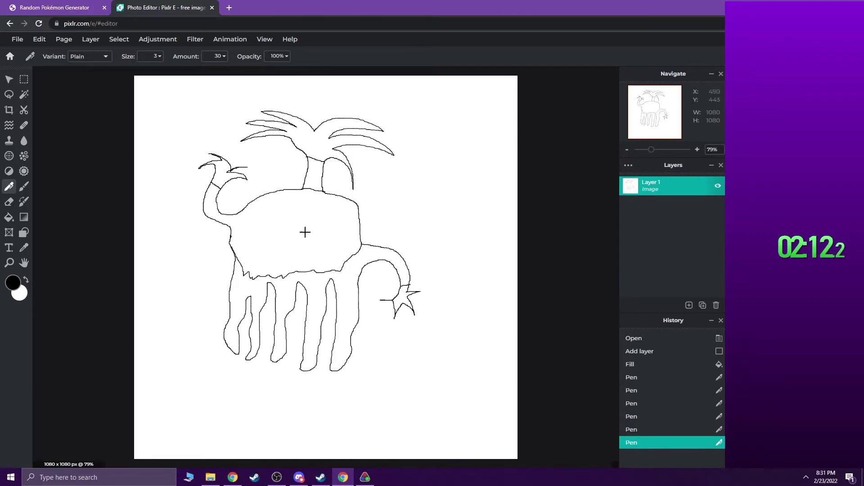
mouse_move(290, 219)
mouse_down()
mouse_move(353, 232)
mouse_move(362, 245)
mouse_move(290, 233)
mouse_move(228, 245)
mouse_move(302, 220)
mouse_up()
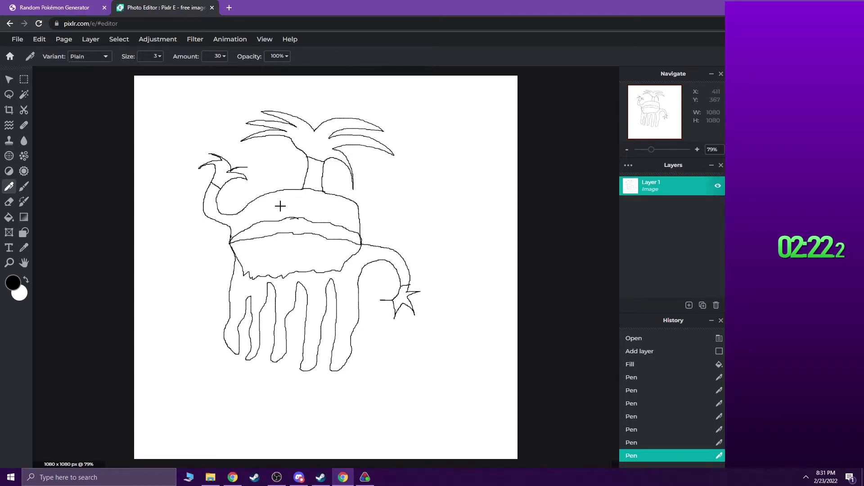
click(145, 61)
drag(93, 74, 90, 73)
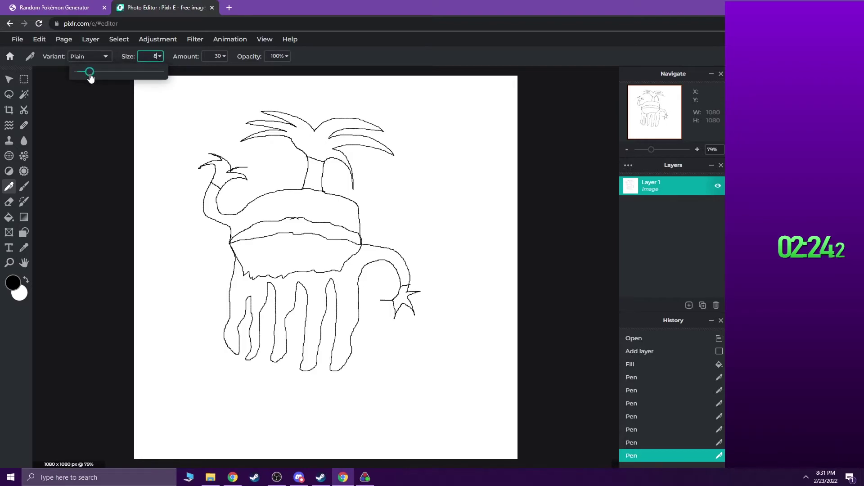
mouse_move(289, 207)
mouse_down()
mouse_move(267, 203)
mouse_move(287, 208)
mouse_move(265, 210)
mouse_move(336, 206)
mouse_move(320, 214)
mouse_up()
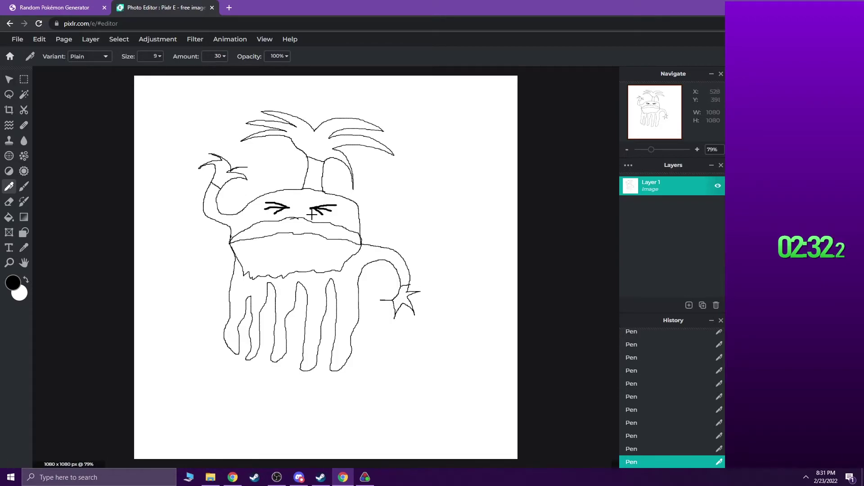
Fill the palm leaves on the head and at both arm tips with dark green.
click(9, 218)
click(12, 283)
click(455, 267)
drag(438, 270, 440, 274)
click(513, 324)
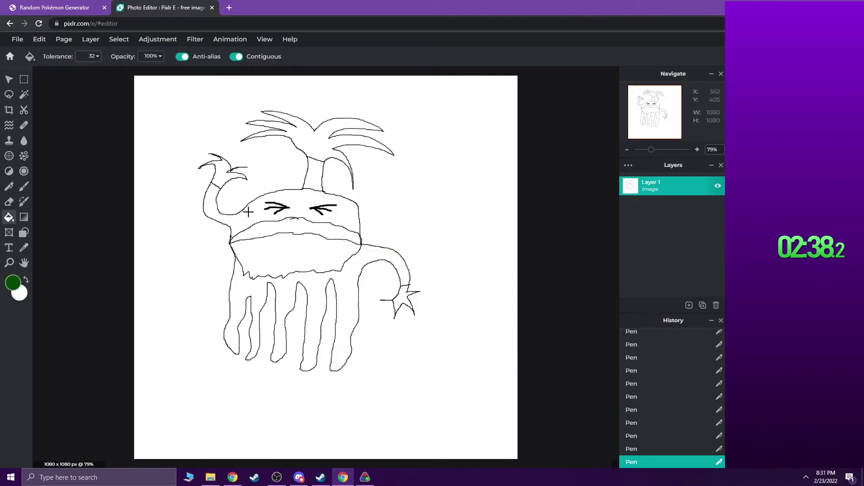
click(222, 177)
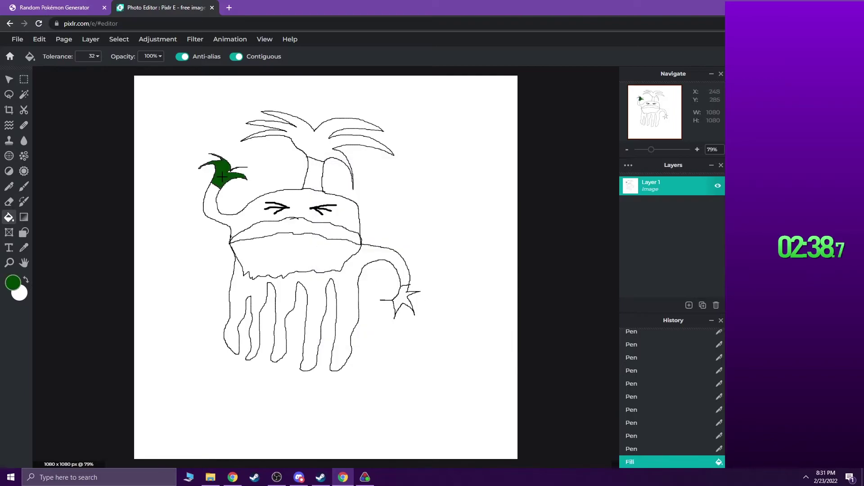
click(315, 147)
click(403, 304)
click(402, 301)
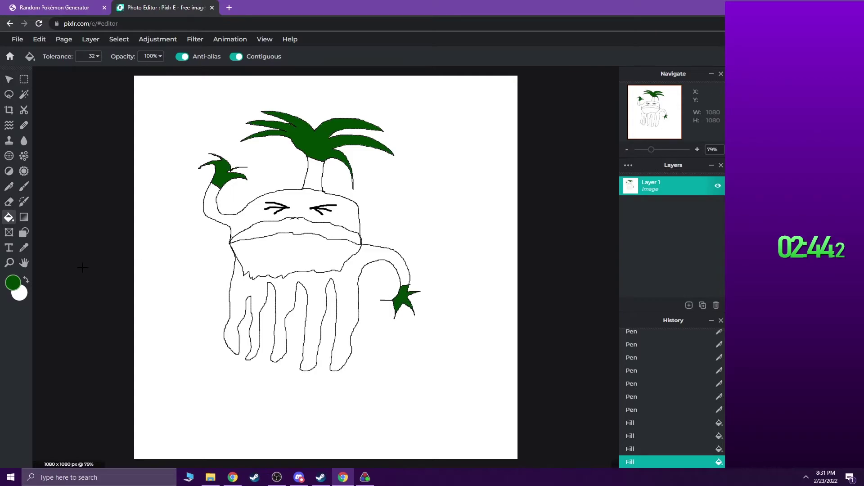
Fill the beard and moustache areas with light grey #C4C5C4.
click(12, 290)
click(330, 218)
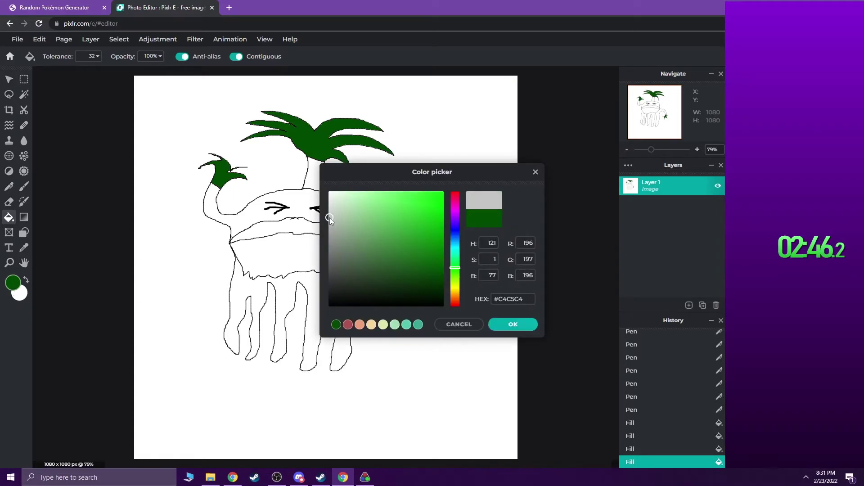
click(514, 324)
click(316, 254)
click(296, 232)
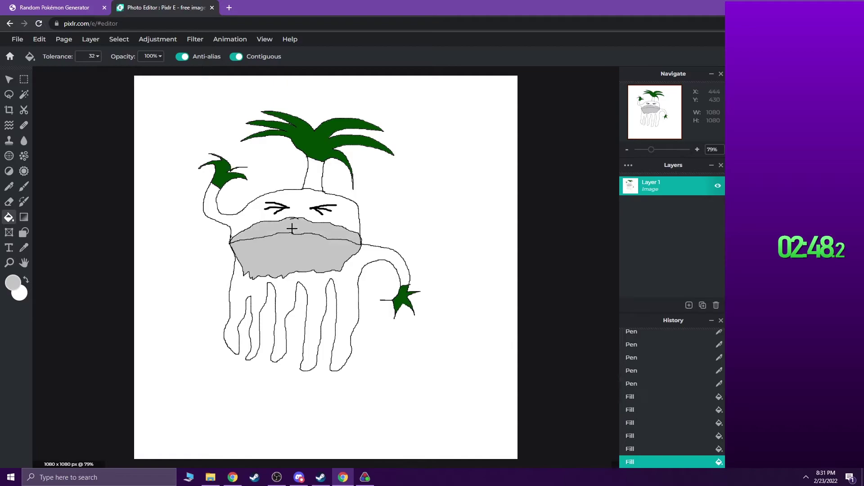
Fill the palm trunk above the head with the reddish brown #A8534B.
click(14, 283)
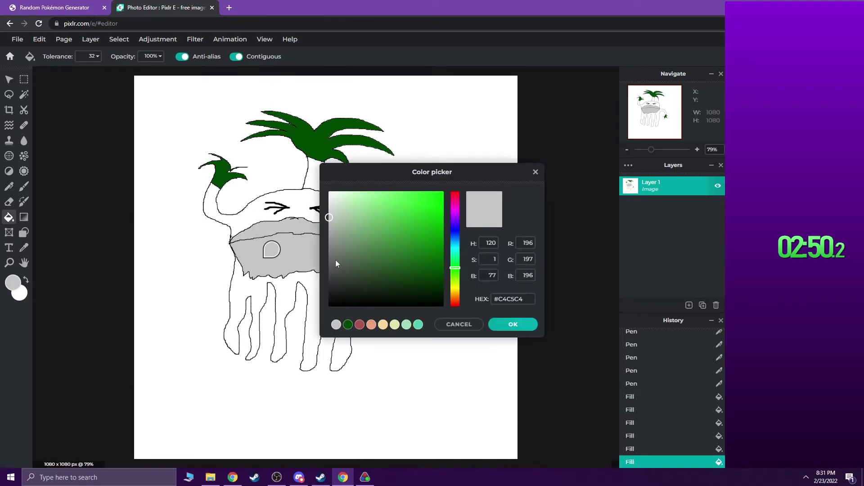
click(360, 324)
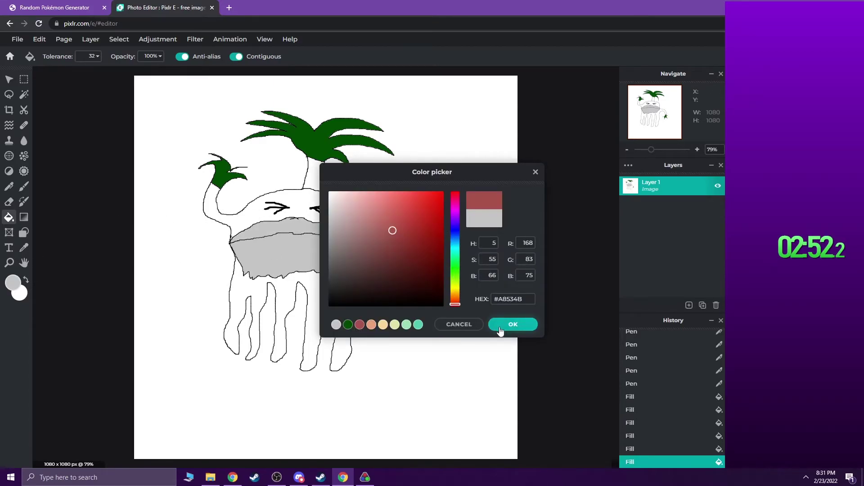
click(513, 324)
click(321, 182)
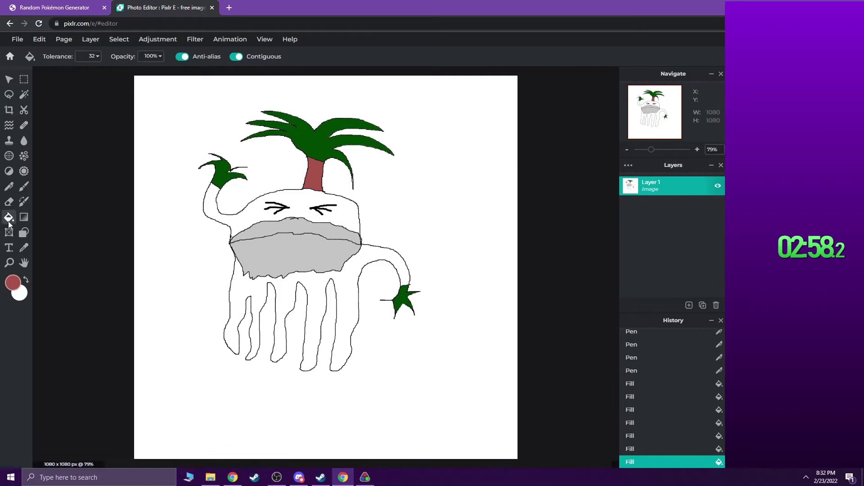
Fill the legs and the lowered arm with purple #713A9D, rechecking the generated Pokémon name before applying it.
click(15, 283)
drag(454, 238, 455, 219)
click(404, 205)
click(402, 236)
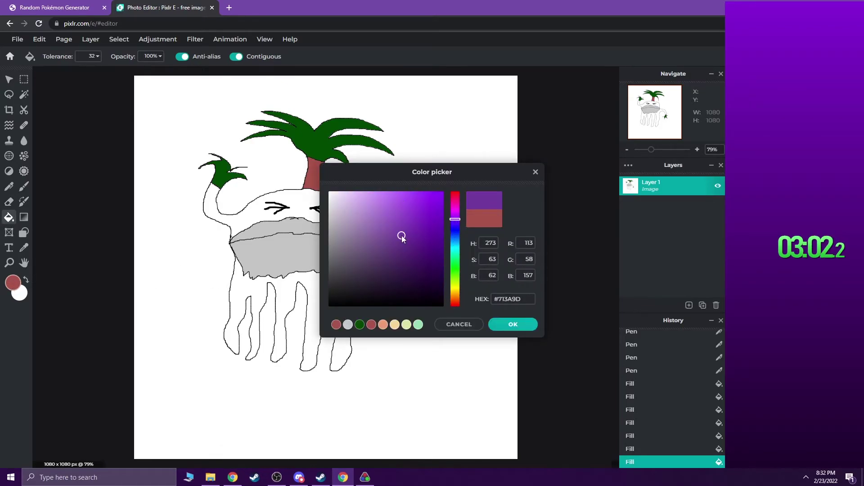
click(500, 324)
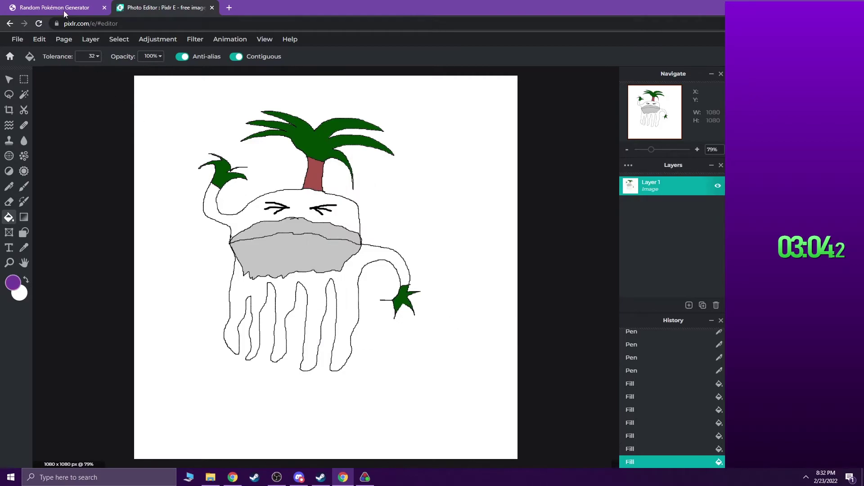
click(61, 8)
drag(45, 205, 65, 219)
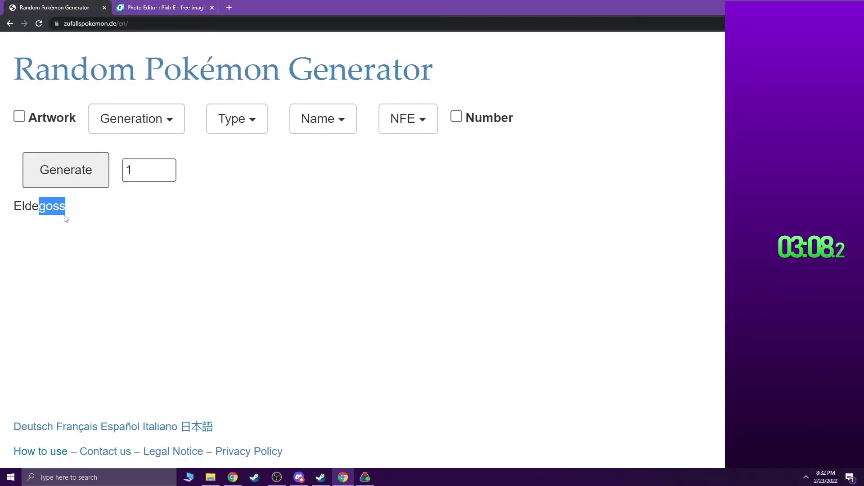
click(138, 4)
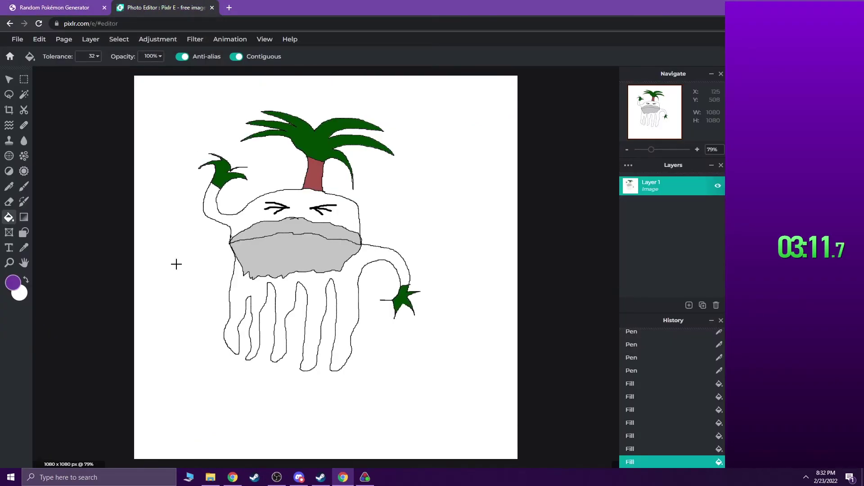
click(249, 286)
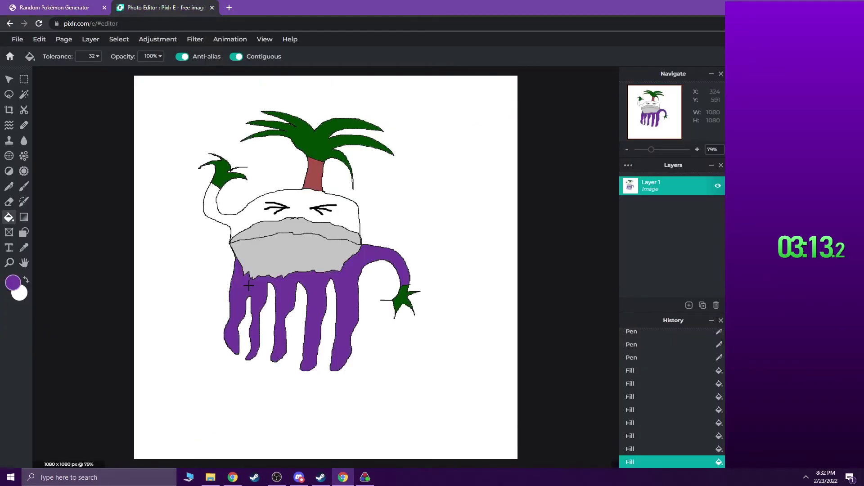
Fill the upper head and the raised arm with turquoise #6FD2CF.
click(12, 282)
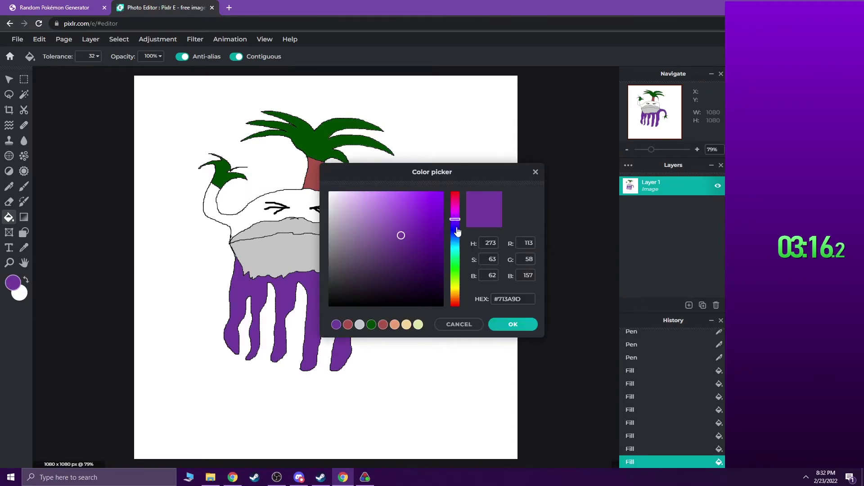
click(456, 250)
click(383, 212)
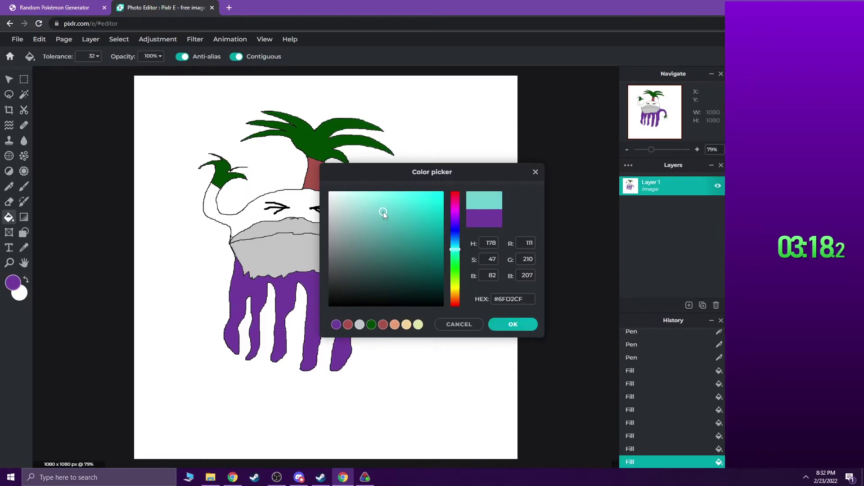
click(513, 324)
click(259, 216)
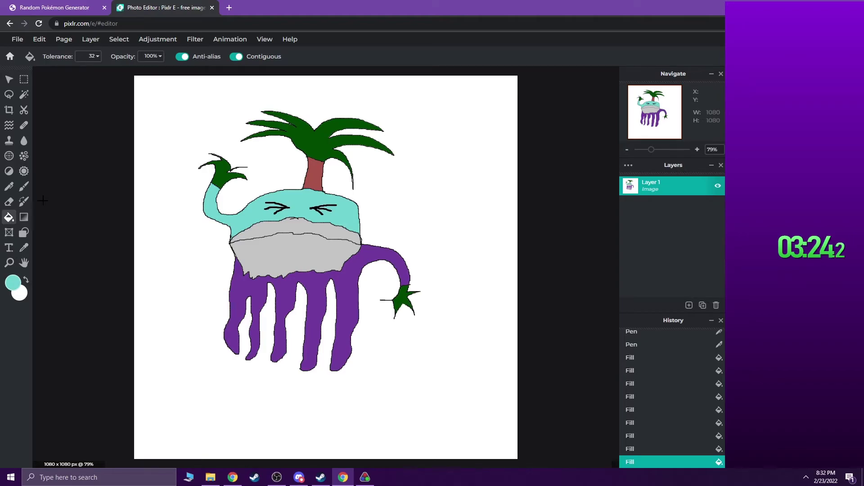
Draw a black curved smile on the grey beard with the Pen tool.
click(9, 186)
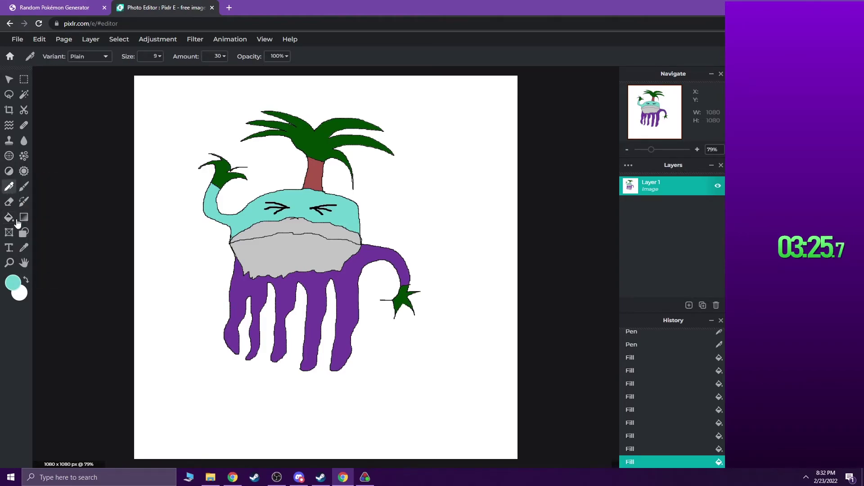
click(13, 283)
click(329, 304)
click(514, 325)
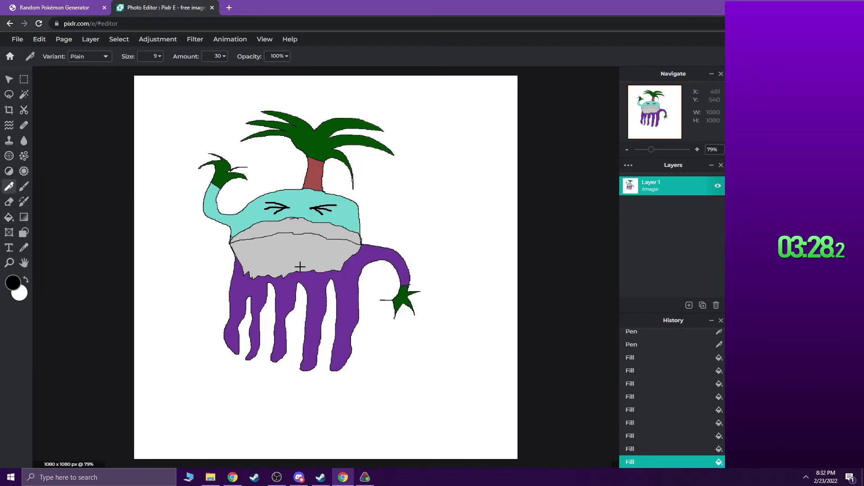
mouse_move(281, 244)
mouse_down()
mouse_move(305, 249)
mouse_move(311, 241)
mouse_up()
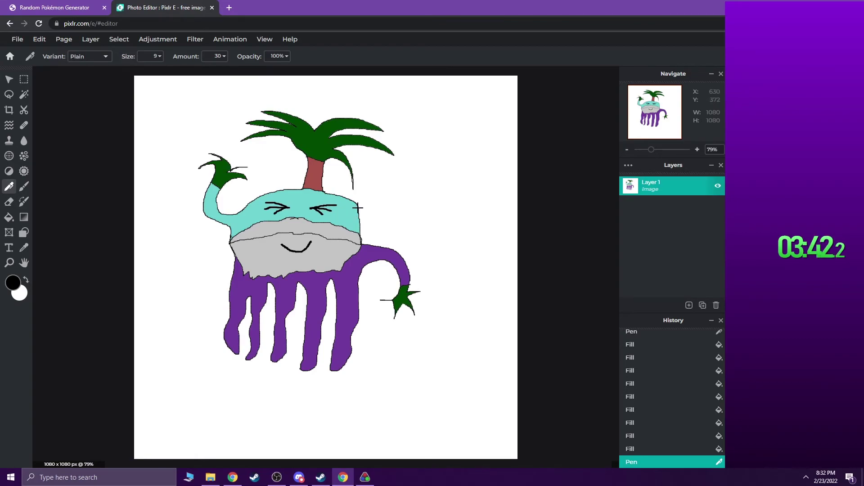
Draw small rounded black ears on both sides of the head and fill them with the head's turquoise.
drag(366, 213, 358, 210)
mouse_move(251, 201)
mouse_down()
mouse_move(240, 202)
mouse_move(247, 208)
mouse_up()
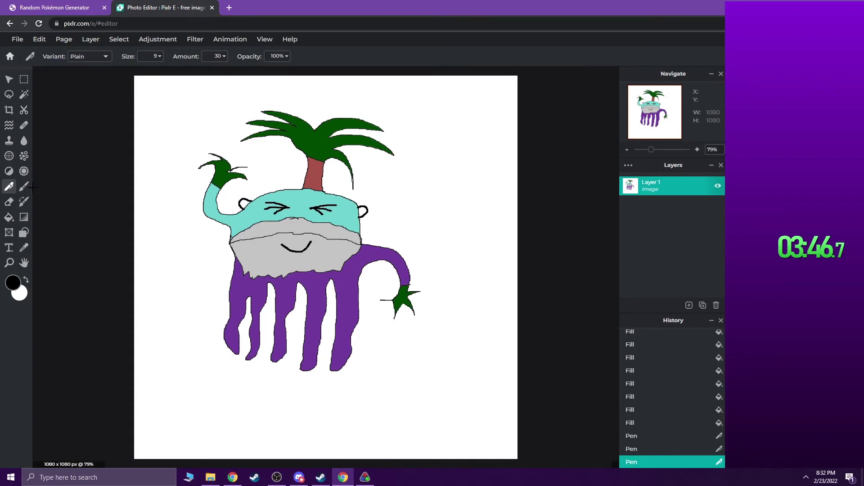
click(22, 250)
click(260, 202)
click(9, 217)
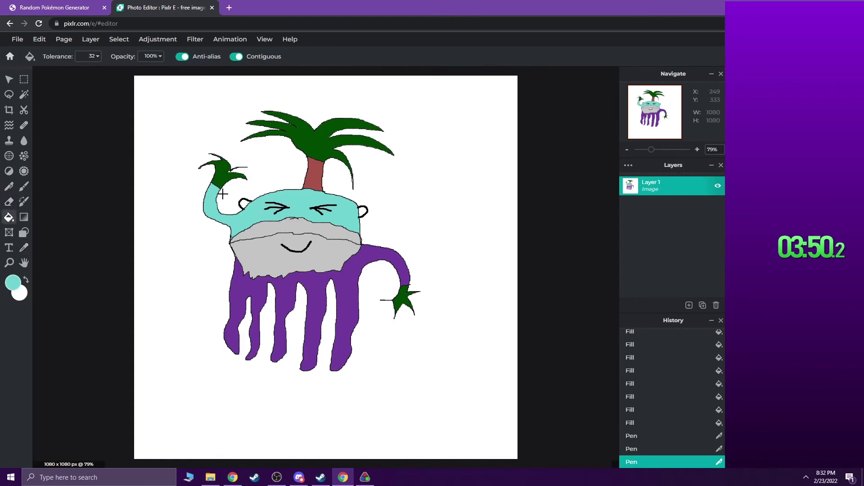
click(245, 205)
click(362, 211)
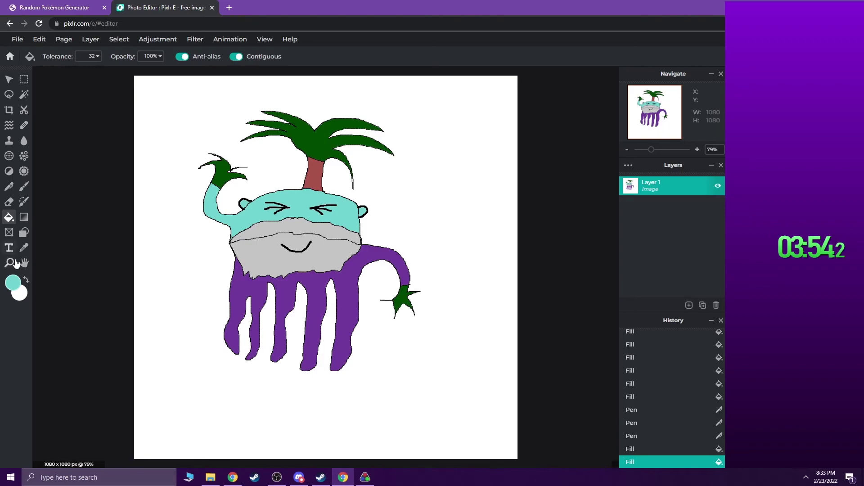
Recolour the ear beside the raised arm with the purple sampled from the legs.
click(24, 248)
click(241, 284)
click(9, 217)
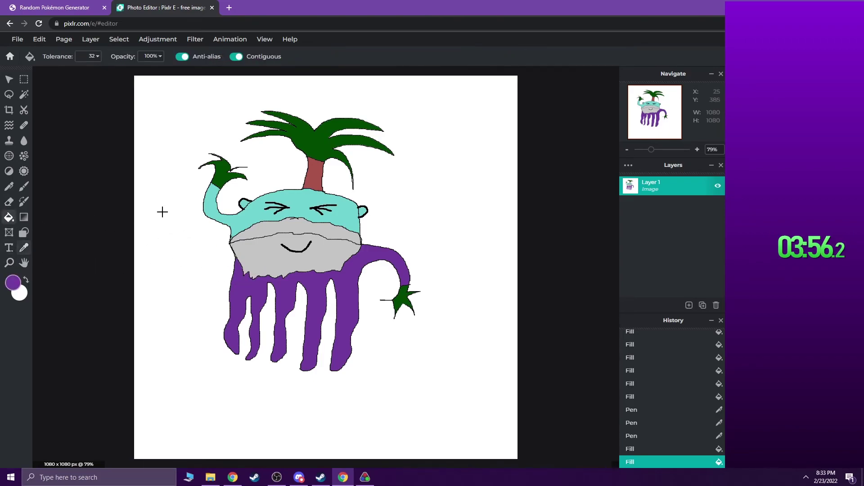
click(243, 204)
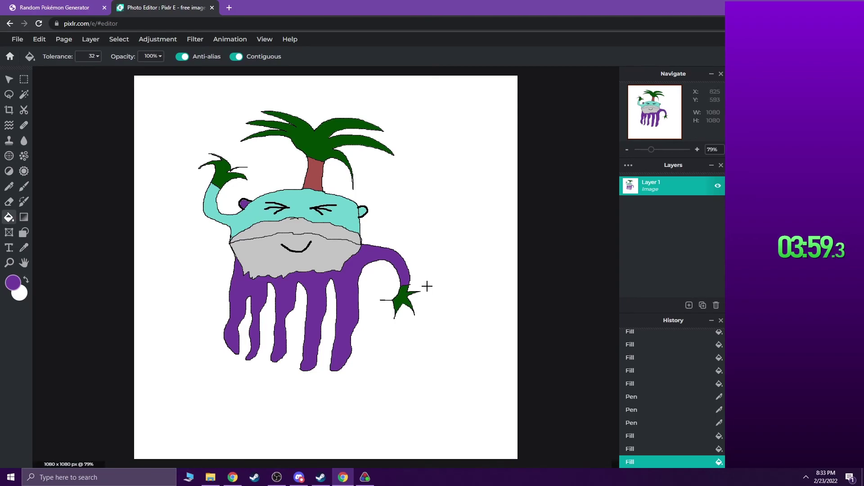
Switch to the Random Pokémon Generator and enable artwork to display the official Eldegoss image.
click(68, 9)
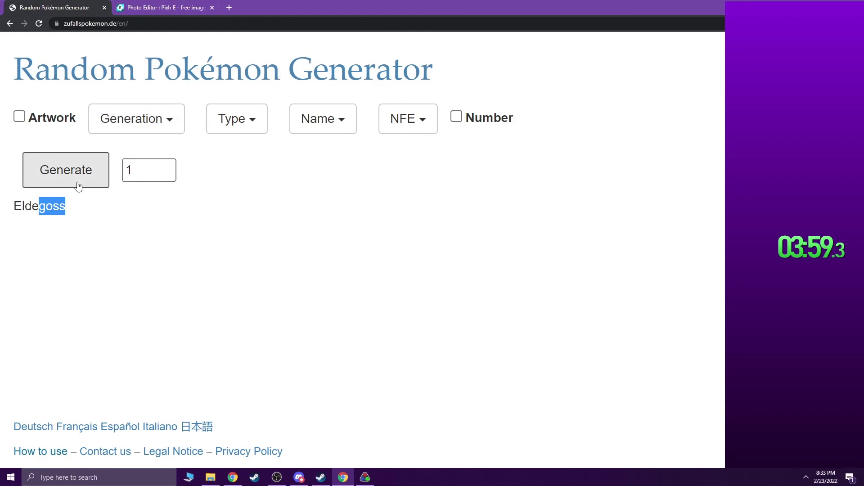
click(21, 118)
scroll(342, 273, down, 4)
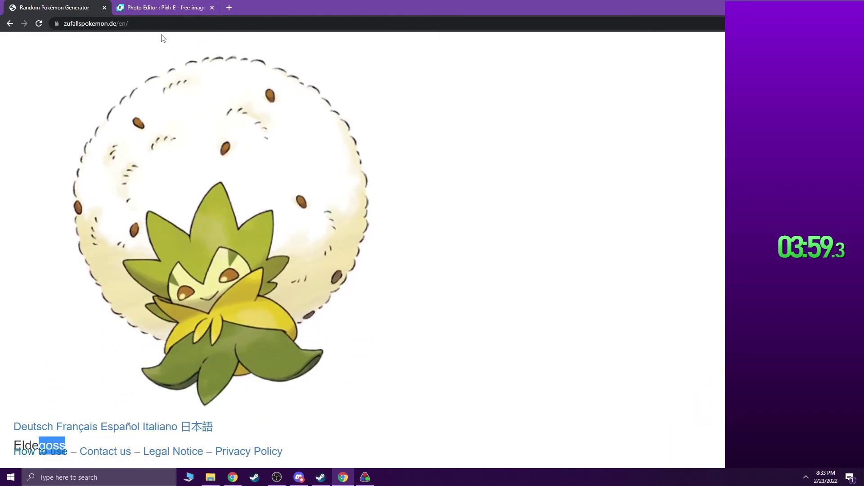
Compare the Pixlr drawing with the official Eldegoss artwork, enlarging the generator page to 500% to examine the face and body.
click(142, 9)
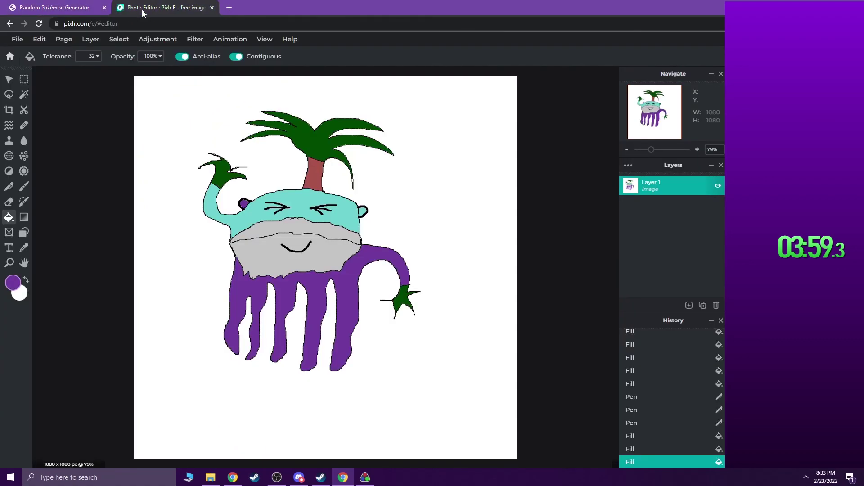
click(52, 5)
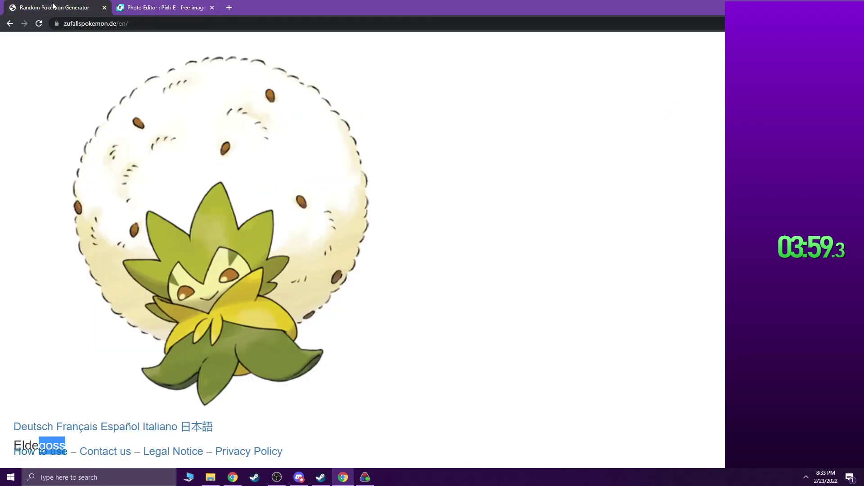
click(141, 6)
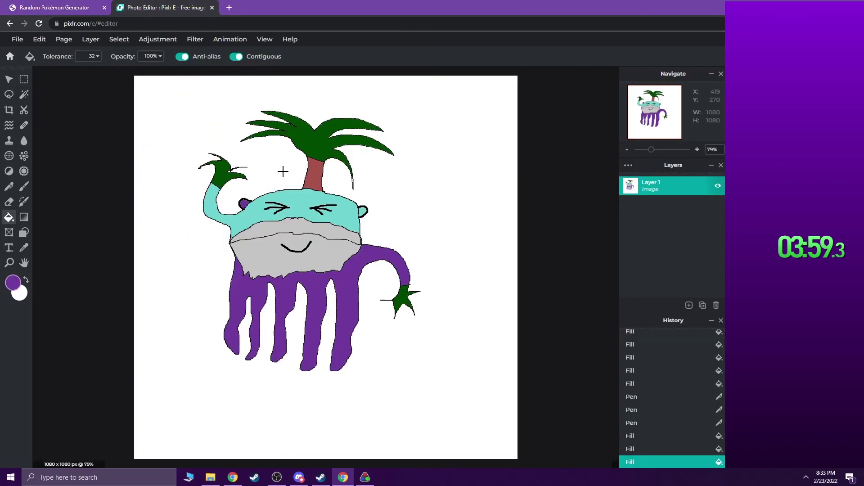
scroll(297, 252, up, 5)
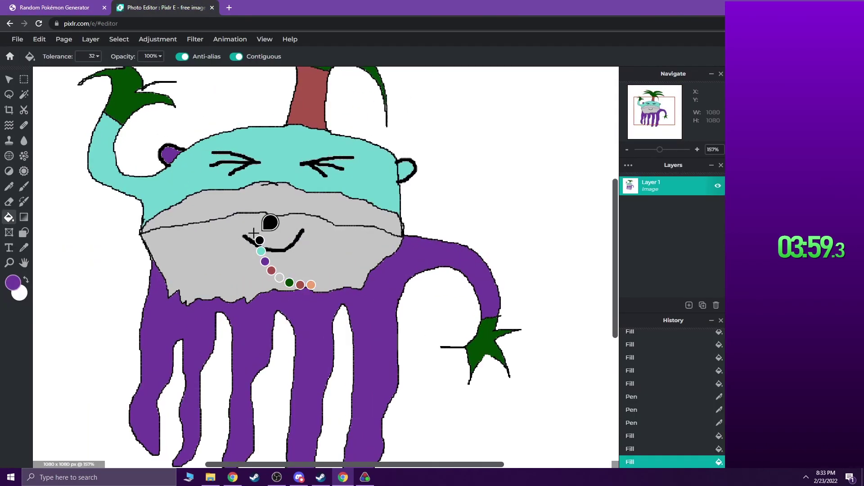
key(ctrl+Tab)
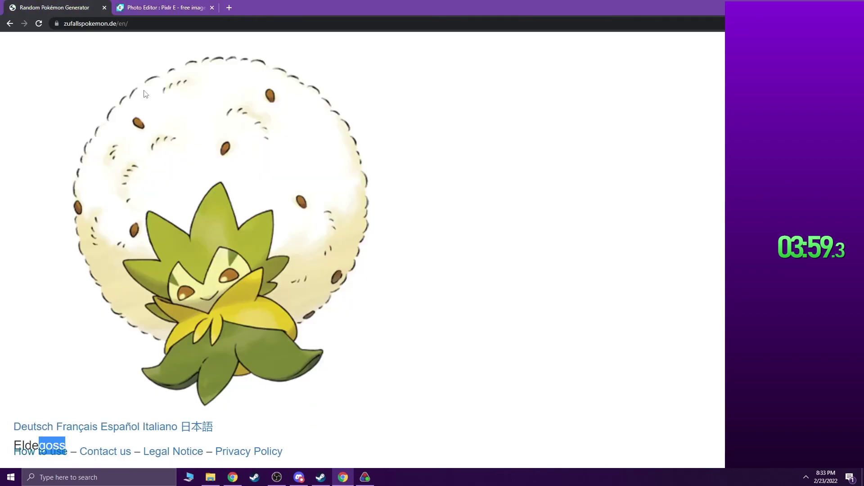
ctrl+scroll(195, 302, up, 9)
scroll(535, 311, down, 5)
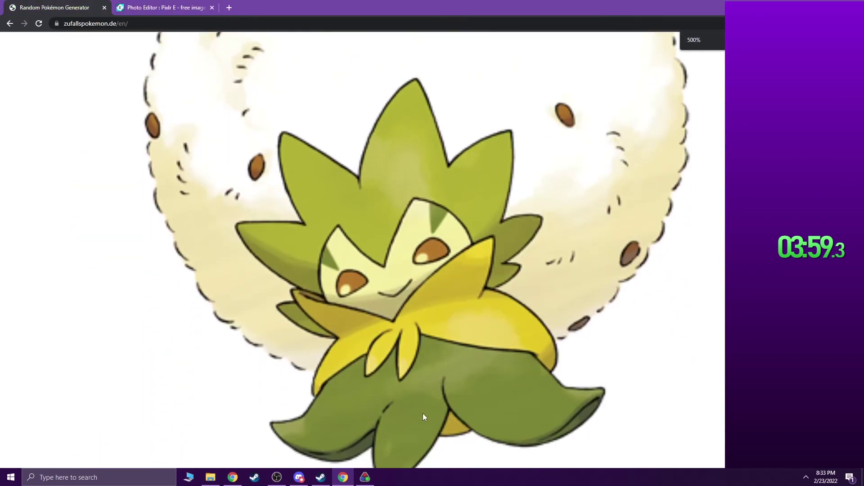